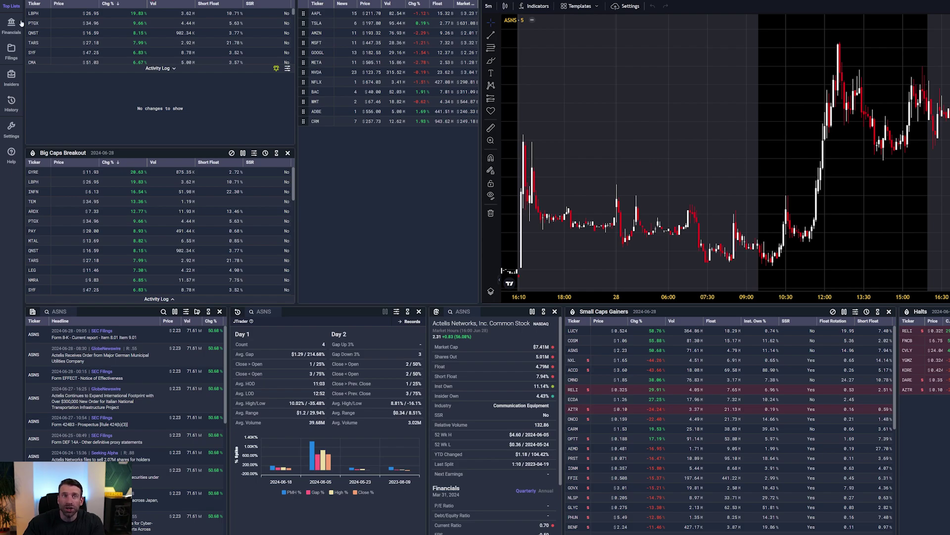
# Review the Large Caps scanner's filter criteria and browse the metrics available for an additional filter
pyautogui.click(260, 5)
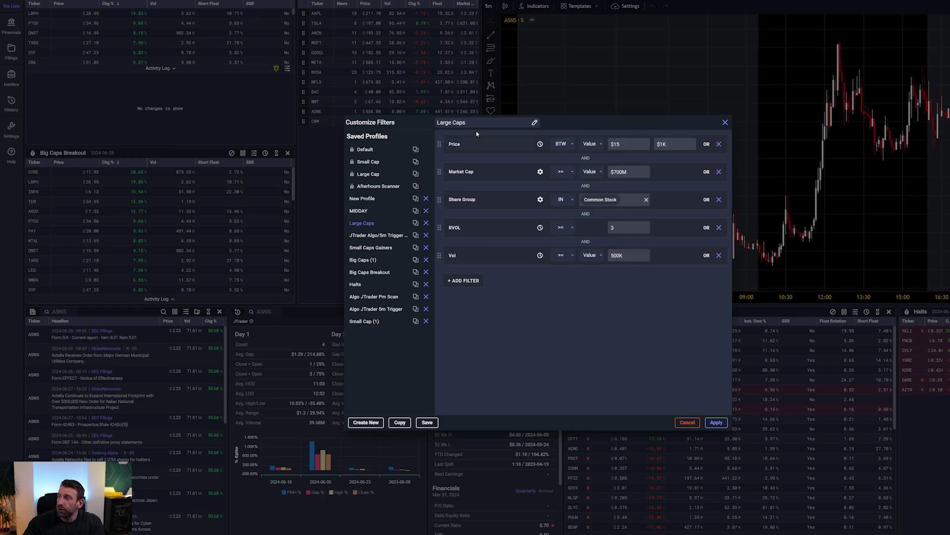
pyautogui.click(464, 281)
pyautogui.scroll(-10, 538, 349)
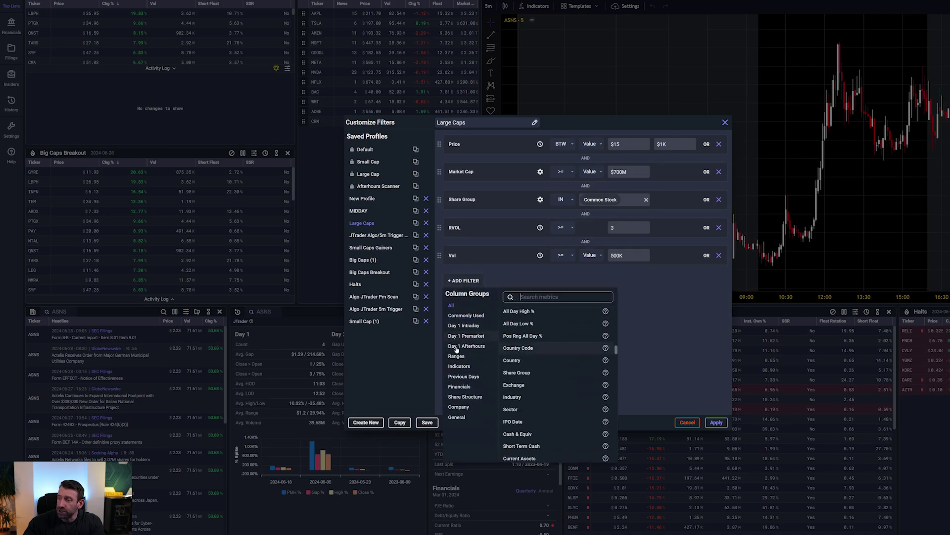
pyautogui.scroll(-1, 565, 370)
pyautogui.scroll(-5, 564, 371)
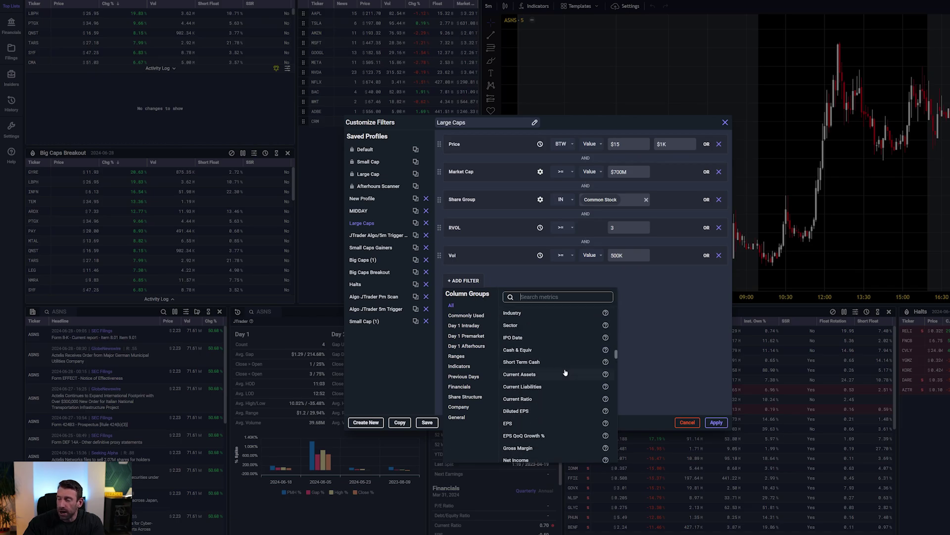
pyautogui.scroll(-1, 565, 374)
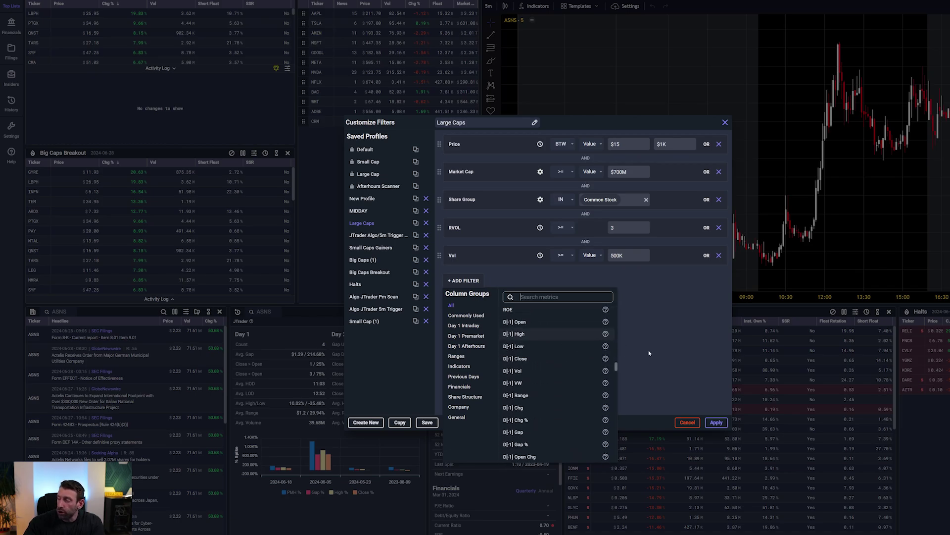
pyautogui.click(687, 422)
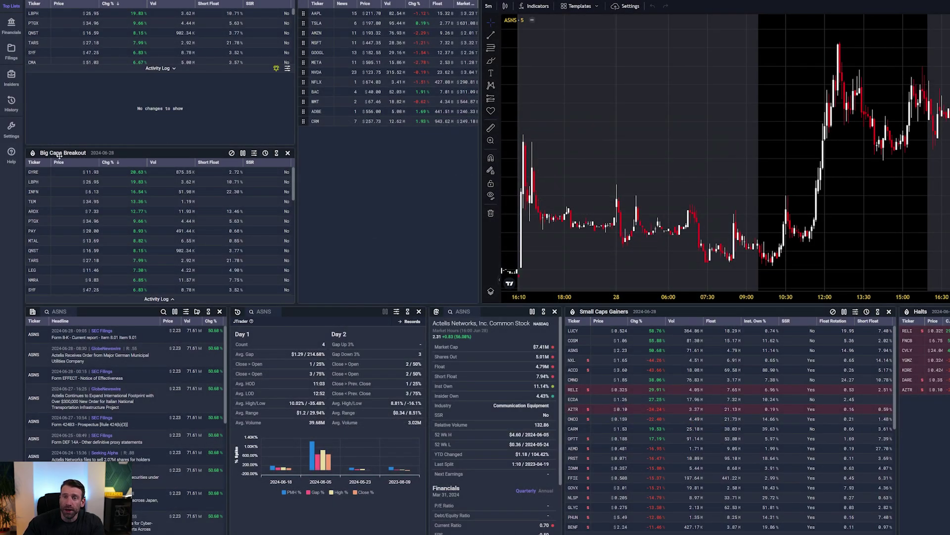
# Load GYRE and LBPH from the Big Caps Breakout list and review that scanner's filter criteria
pyautogui.click(74, 172)
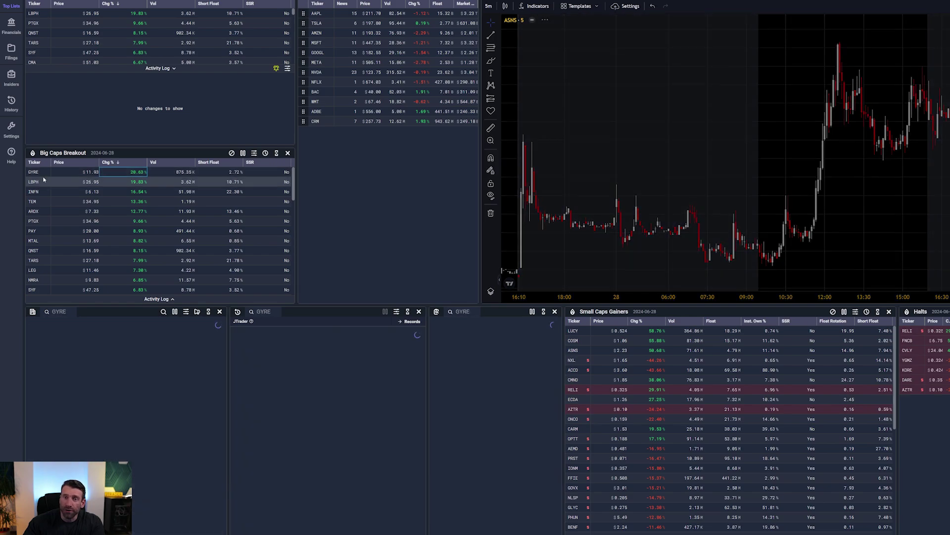
pyautogui.click(52, 183)
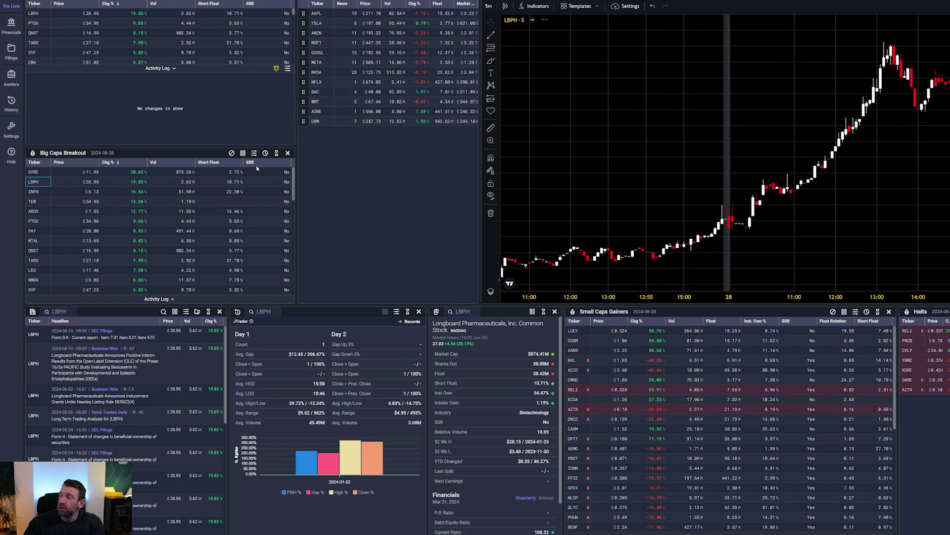
pyautogui.click(488, 7)
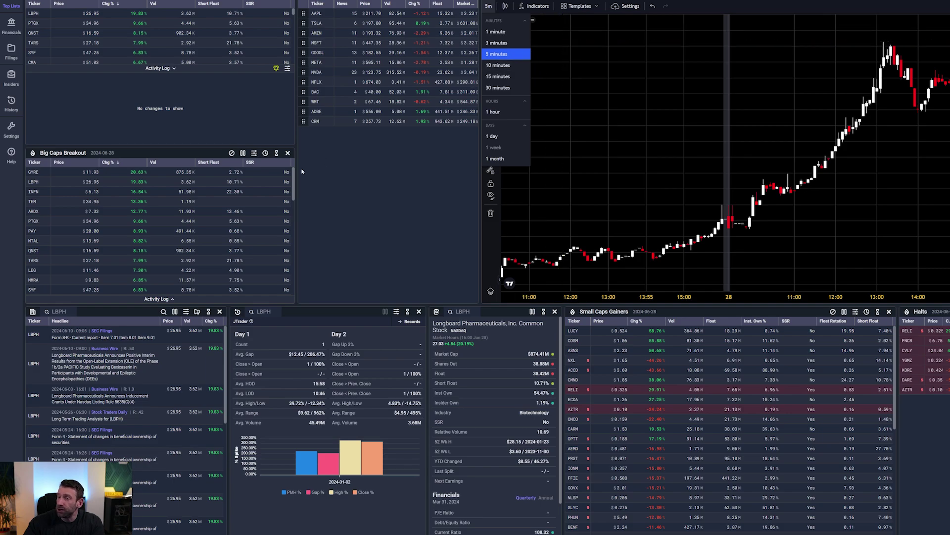
pyautogui.click(254, 153)
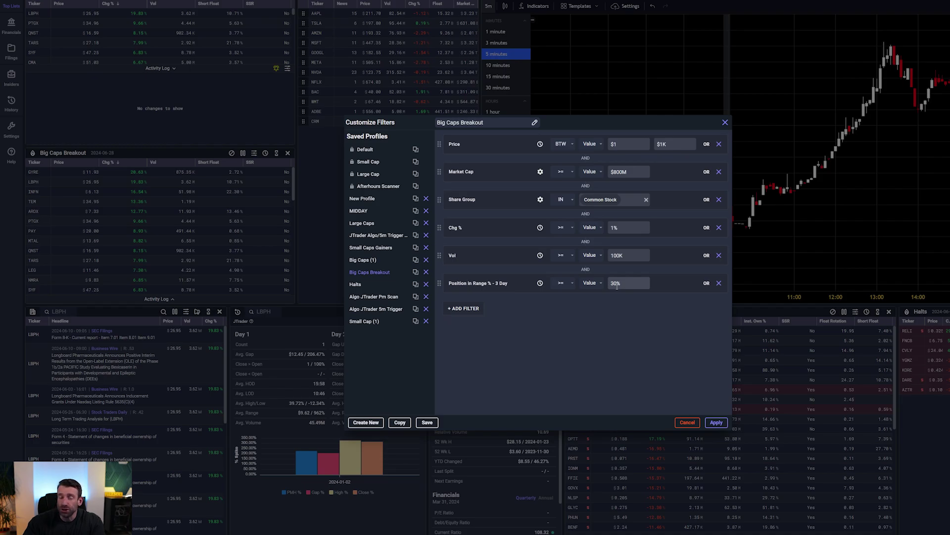
pyautogui.click(687, 422)
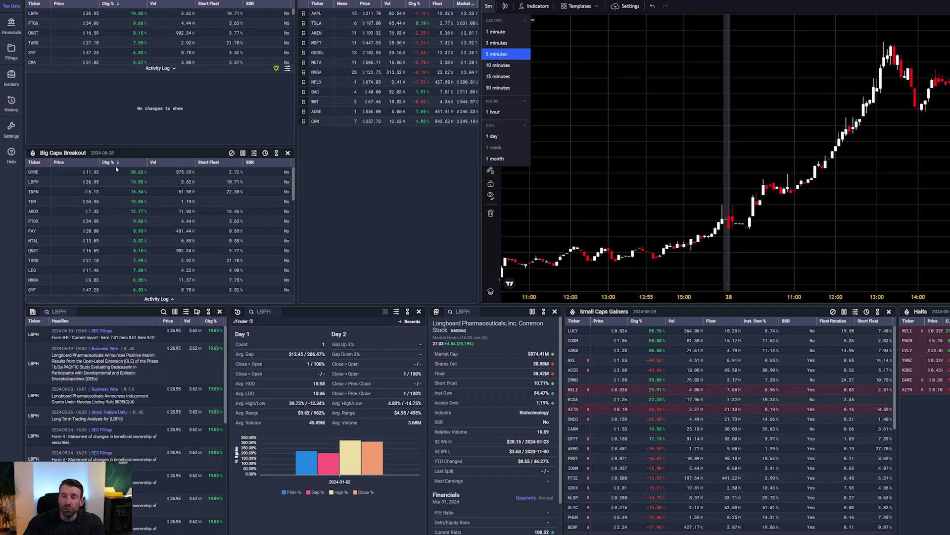
# Load ARDX, TEM and INFN in turn from the Big Caps Breakout list to examine their charts and data
pyautogui.click(83, 212)
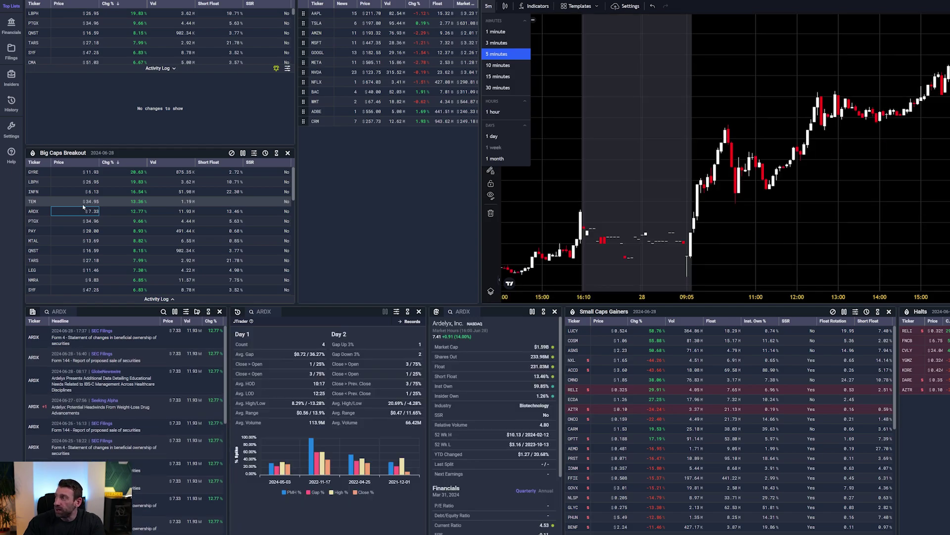
pyautogui.click(83, 205)
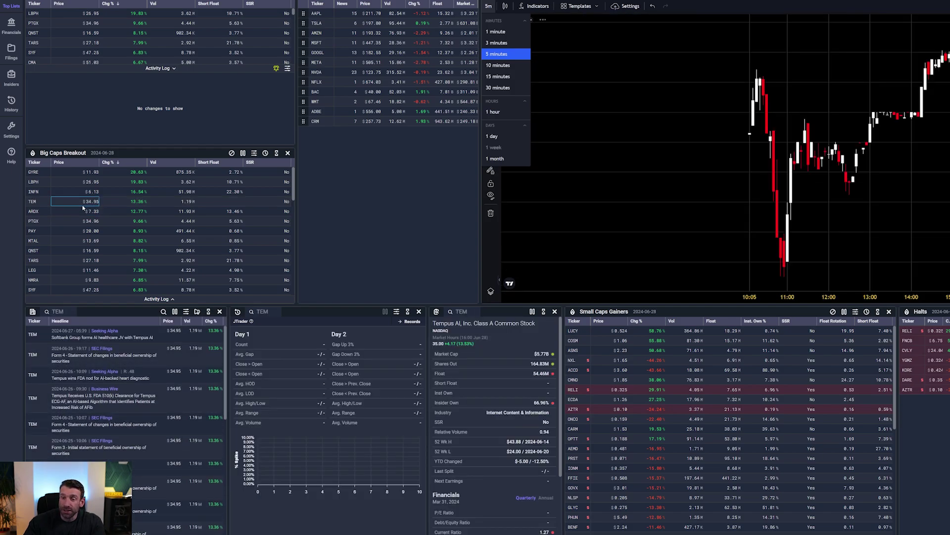
pyautogui.click(85, 193)
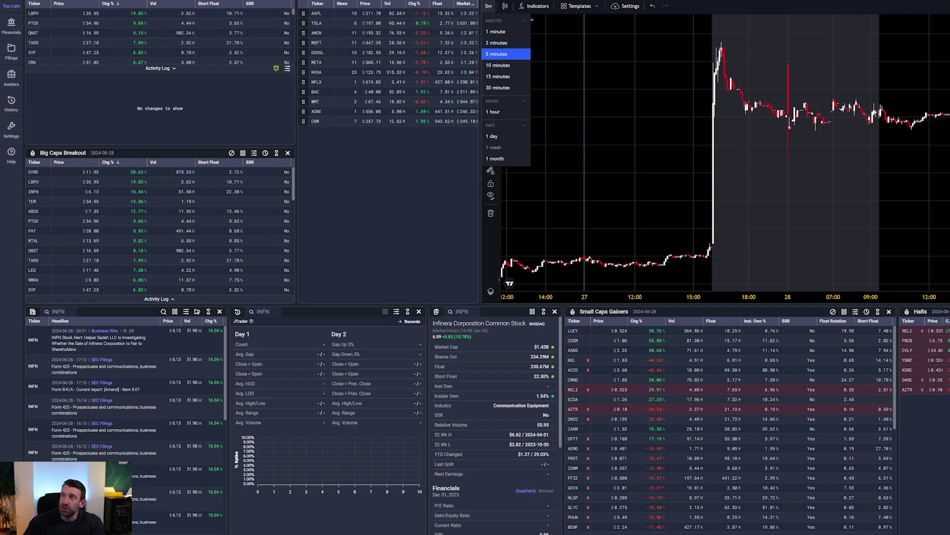
# Load TSLA from the watchlist and apply the saved indicator template named 5 to its chart
pyautogui.click(317, 23)
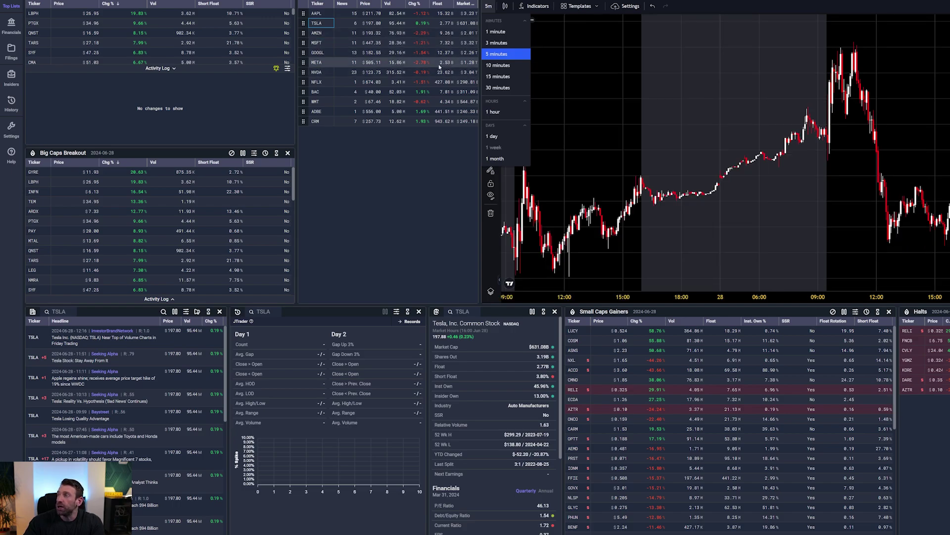
pyautogui.click(584, 11)
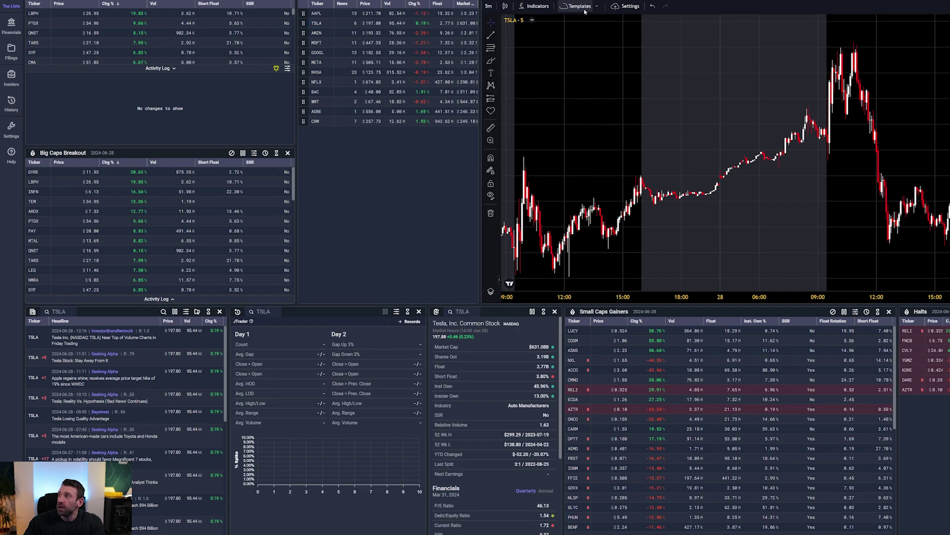
pyautogui.click(597, 7)
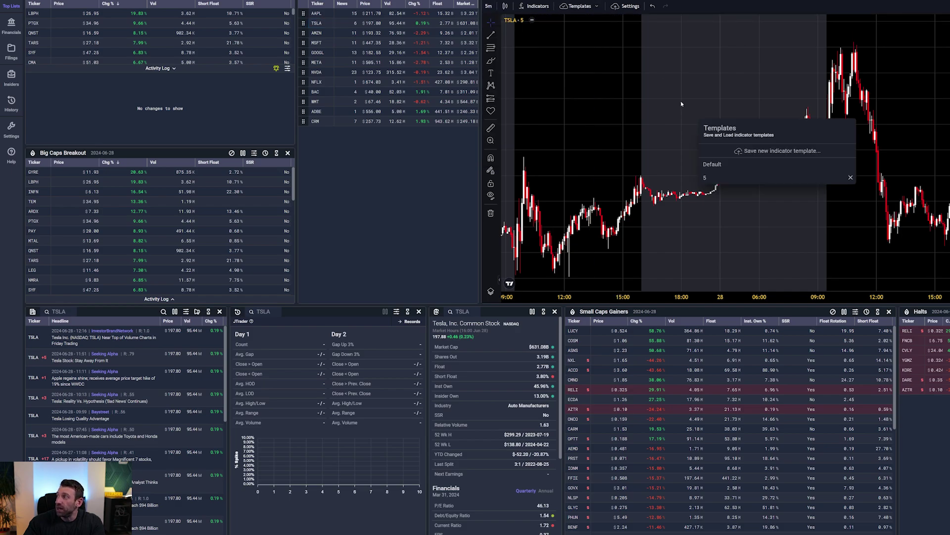
pyautogui.click(719, 182)
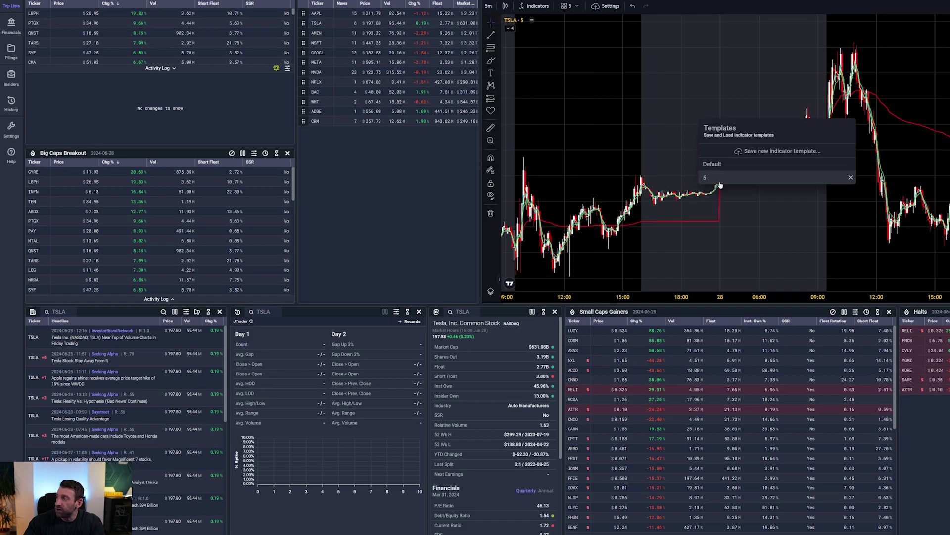
pyautogui.scroll(5, 654, 141)
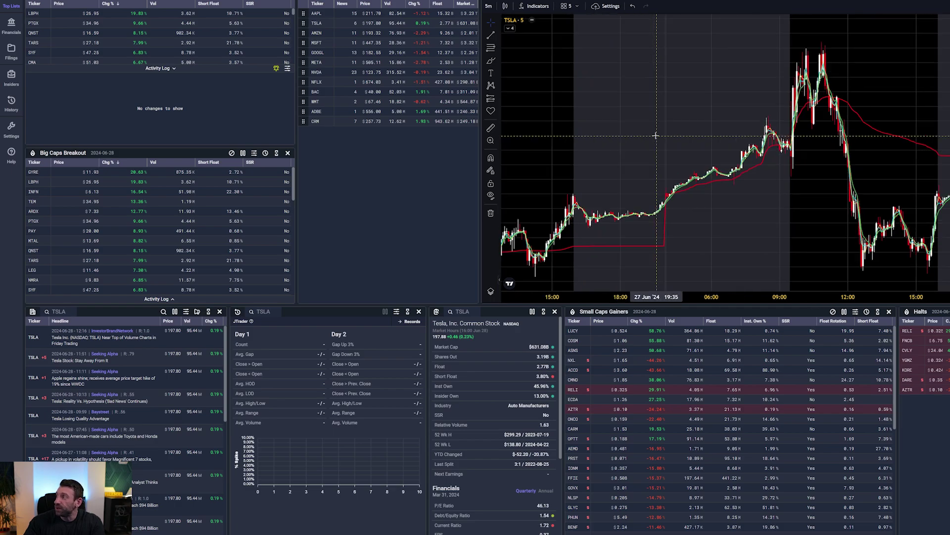
pyautogui.scroll(2, 653, 144)
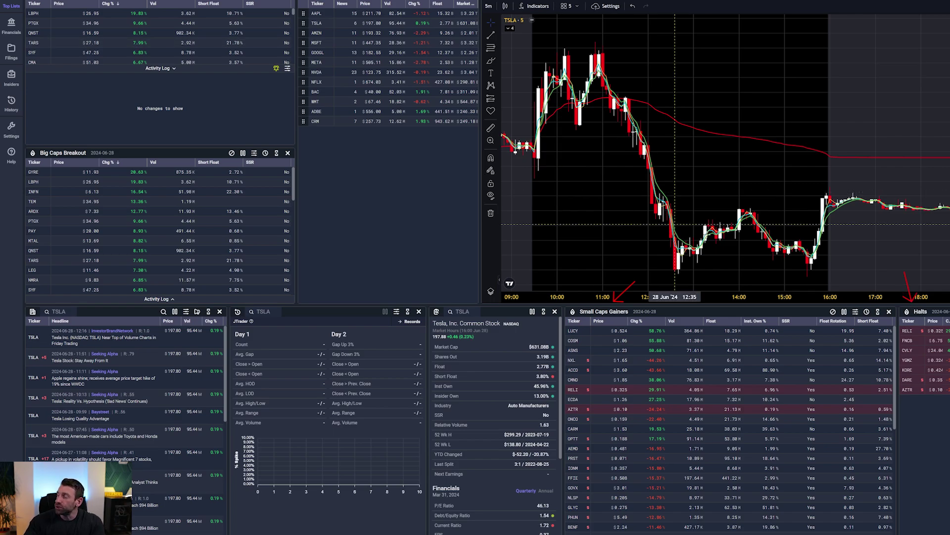
# Load RELI, CVLY and FNCB in turn from the Halts list to examine their charts around the halts
pyautogui.click(909, 332)
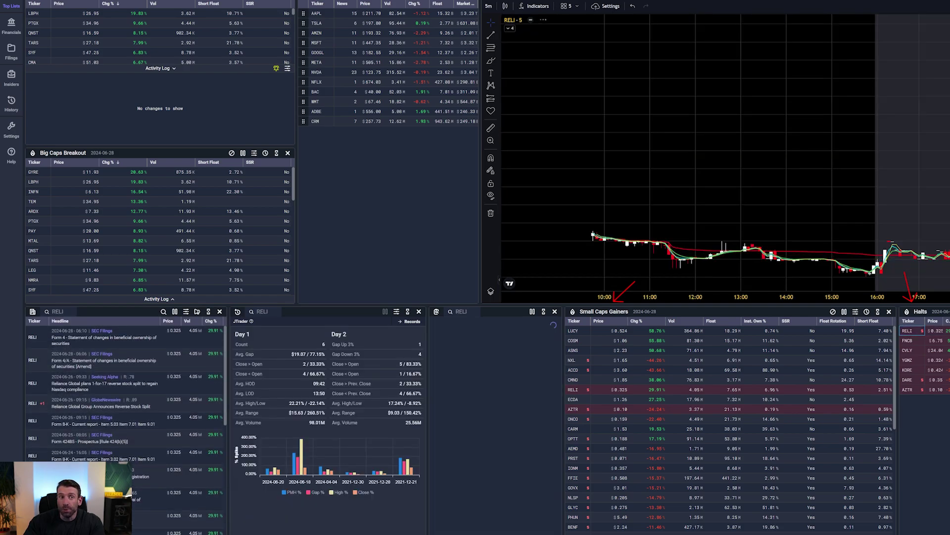
pyautogui.moveTo(812, 134); pyautogui.dragTo(666, 133)
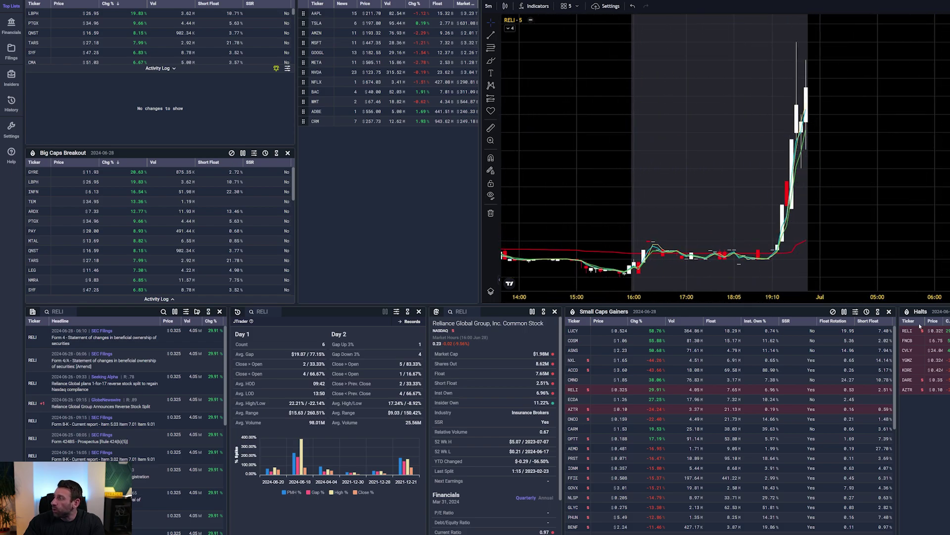
pyautogui.click(909, 350)
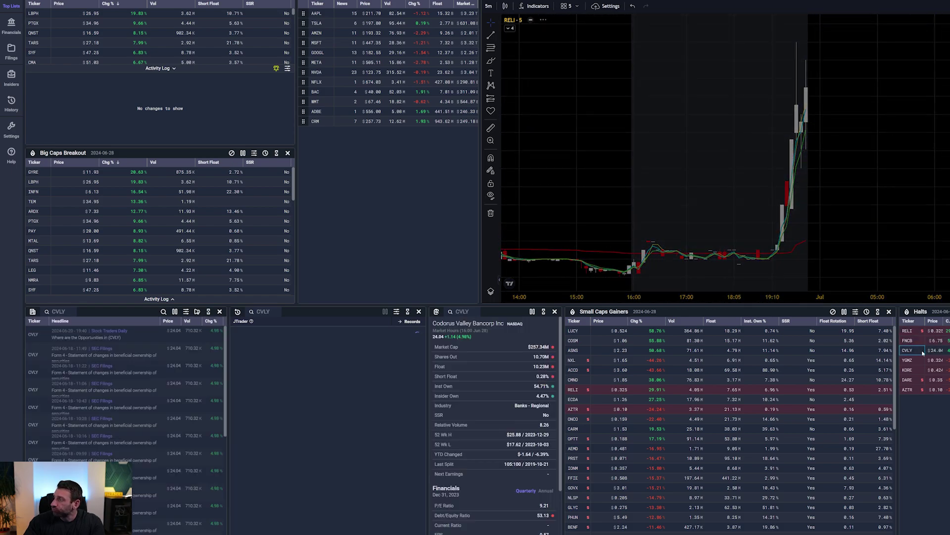
pyautogui.click(919, 340)
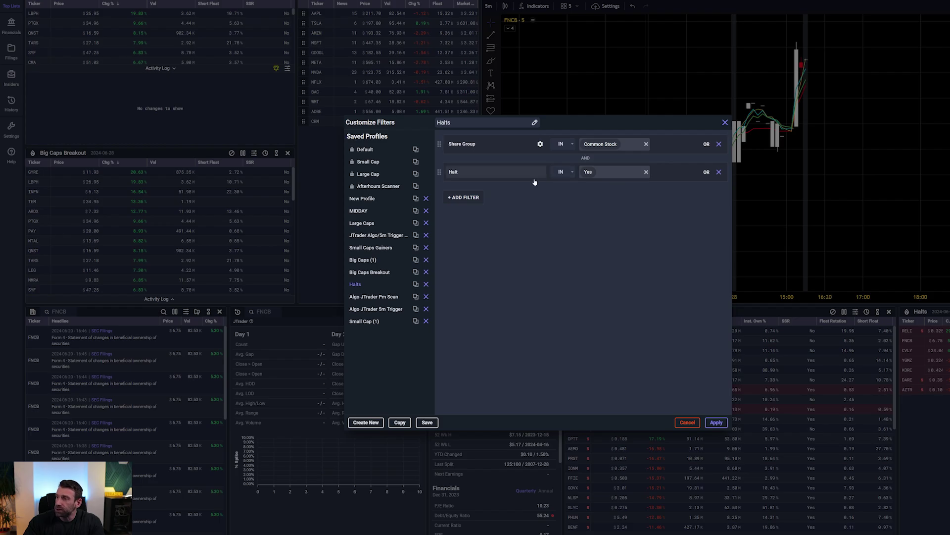
# Browse the metrics that could be added as another filter to the Halts profile, and leave its filter settings
pyautogui.click(463, 198)
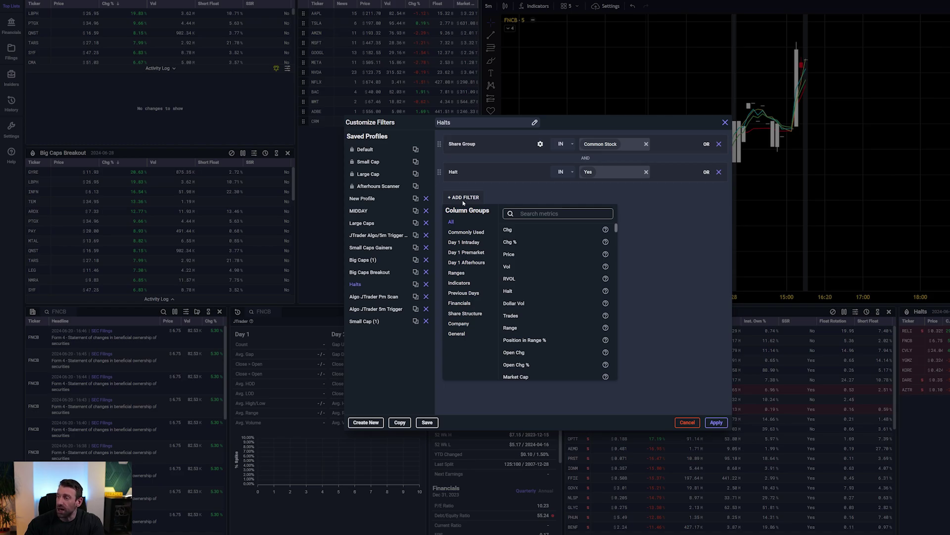
pyautogui.click(686, 422)
pyautogui.click(686, 422)
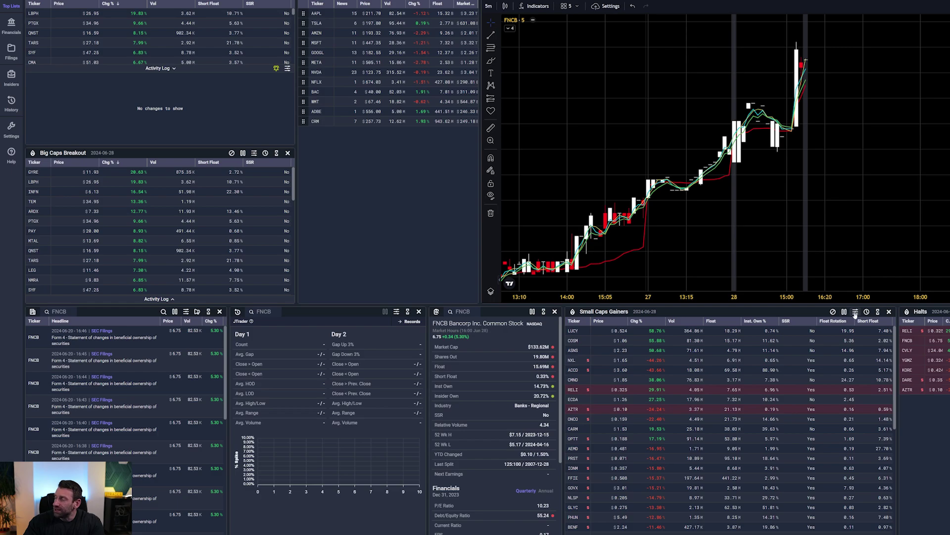
# Sort the Small Caps Gainers list by highest percentage change and review that scanner's filter criteria
pyautogui.click(636, 322)
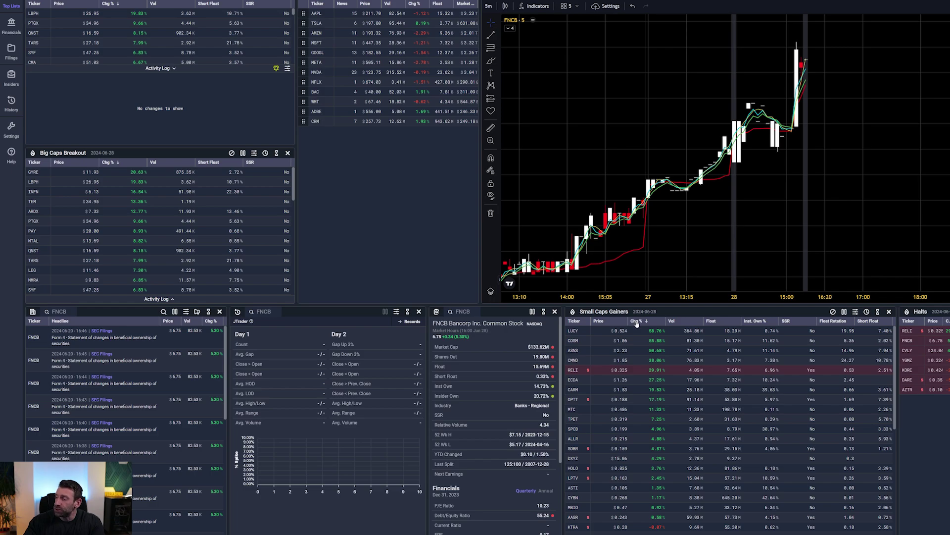
pyautogui.click(856, 312)
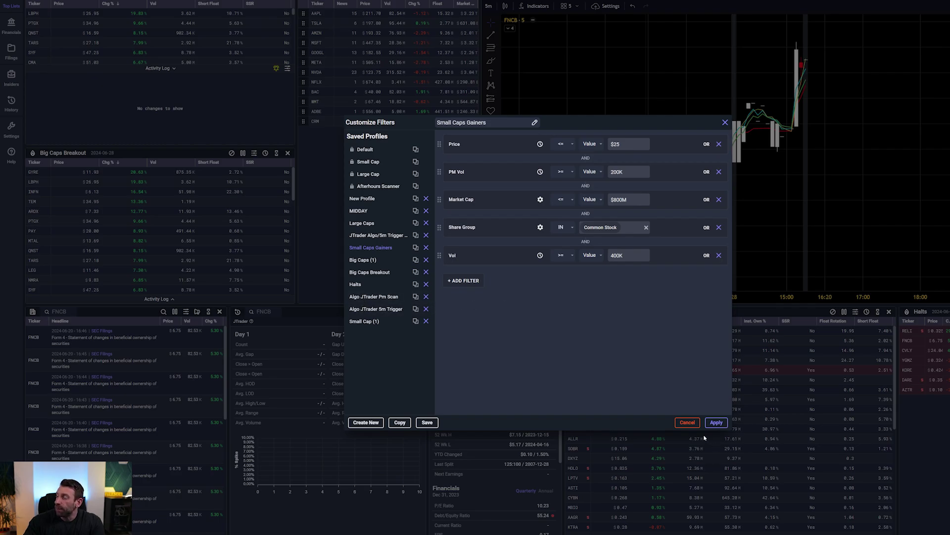
pyautogui.click(688, 422)
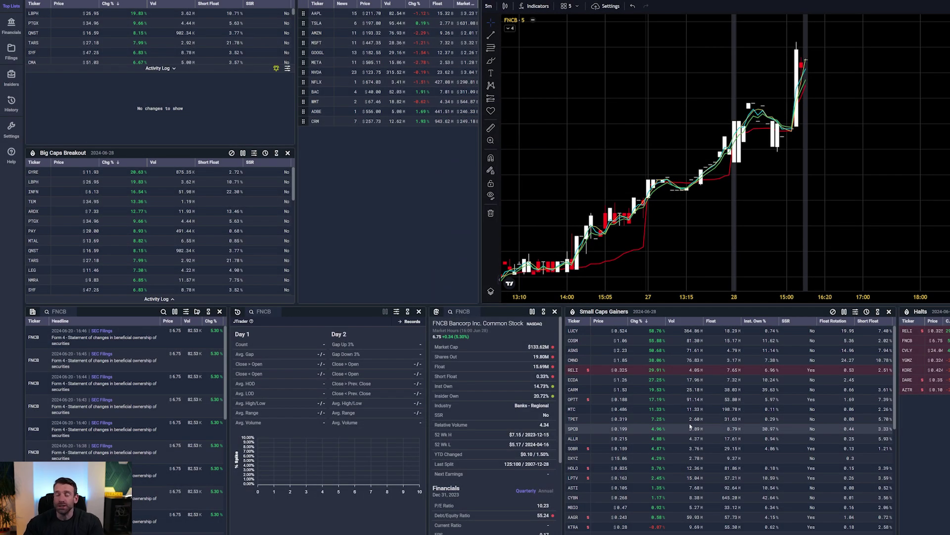
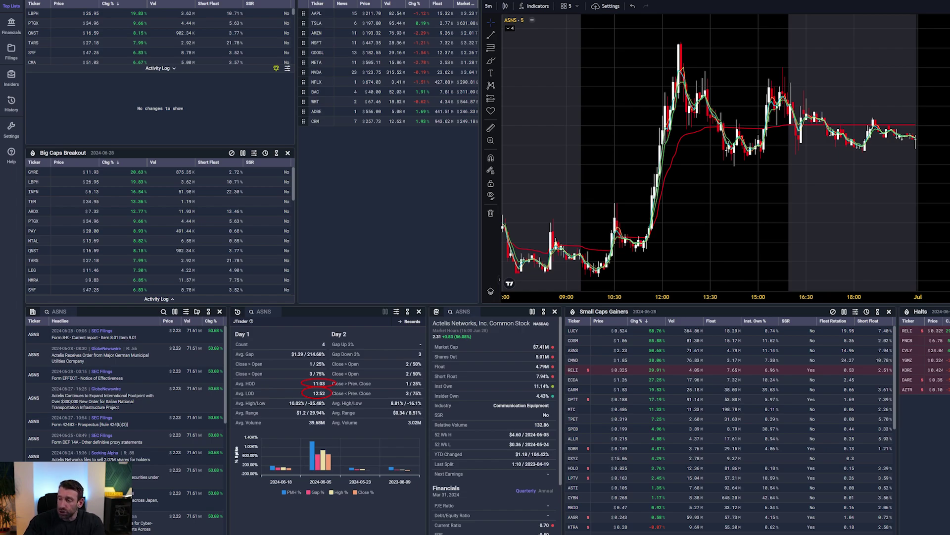
# Switch the ASNS JTrader statistics to individual records and examine the charts for 2024-06-18, 2024-06-05 and 2024-05-23
pyautogui.click(411, 322)
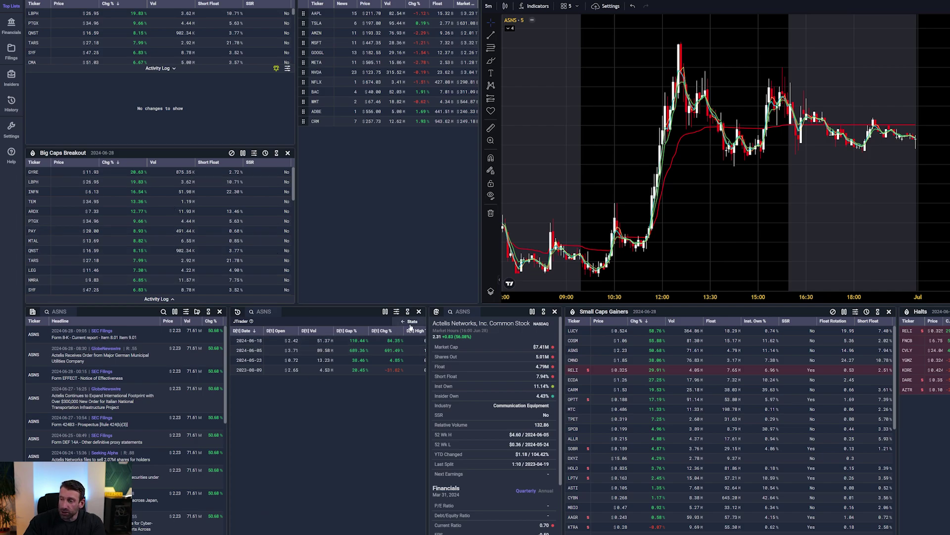
pyautogui.click(271, 341)
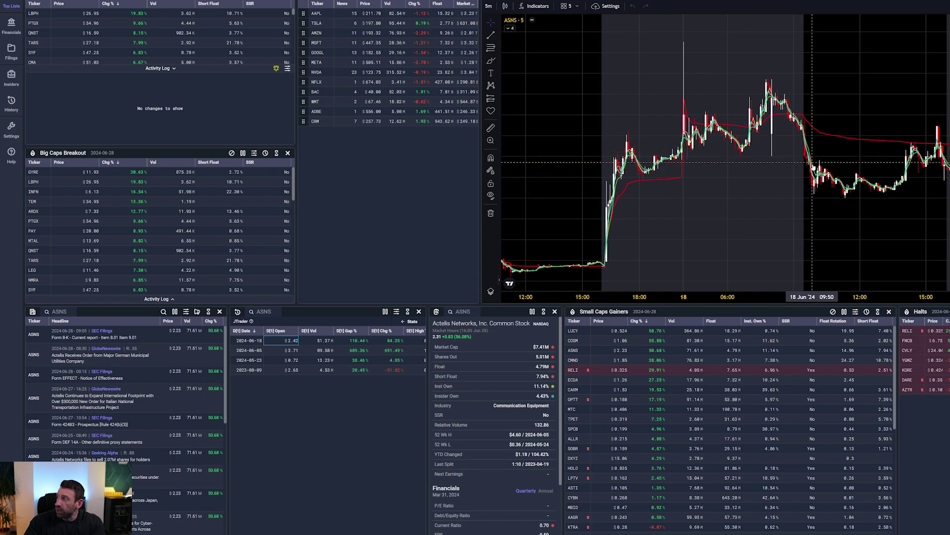
pyautogui.click(255, 350)
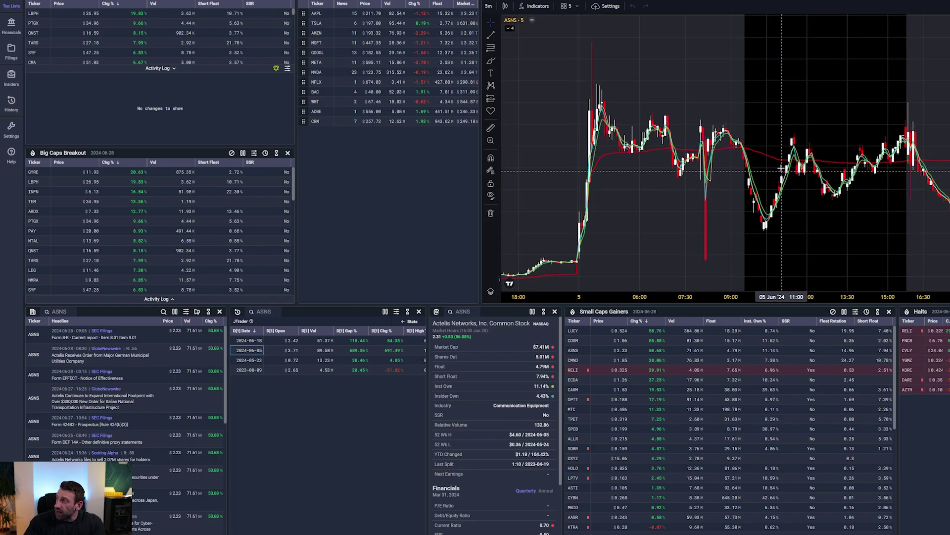
pyautogui.click(253, 363)
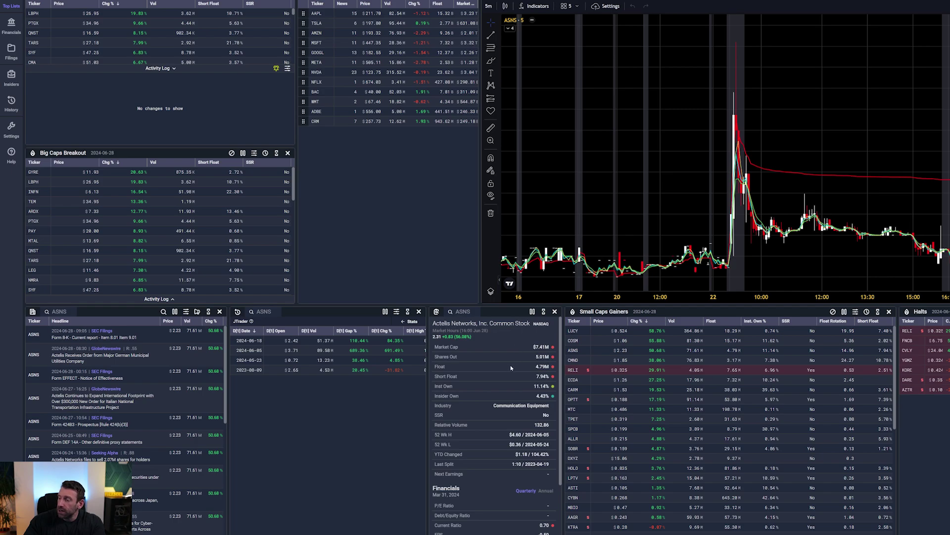
# Examine the ASNS share structure, ownership and financial ratios, and load ECDA from the Small Caps Gainers list
pyautogui.moveTo(514, 352); pyautogui.dragTo(528, 381)
pyautogui.moveTo(505, 518); pyautogui.dragTo(530, 528)
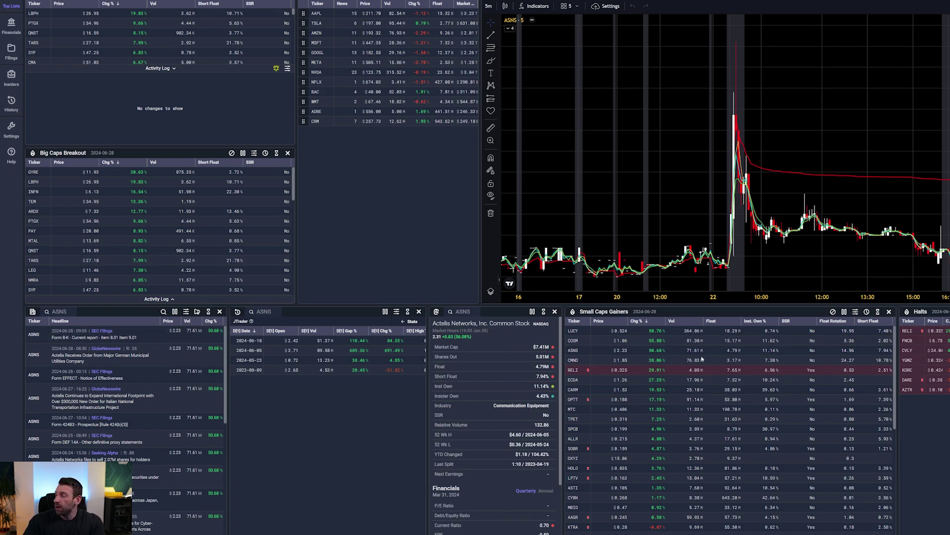
pyautogui.click(572, 380)
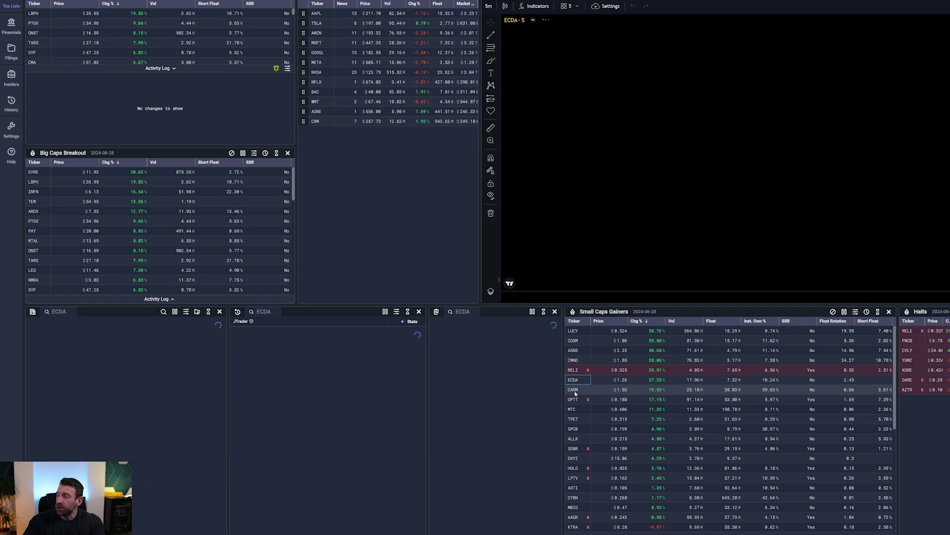
# Load CARM from the Small Caps Gainers list and view the link colour options of that scanner and the fundamentals window
pyautogui.click(573, 390)
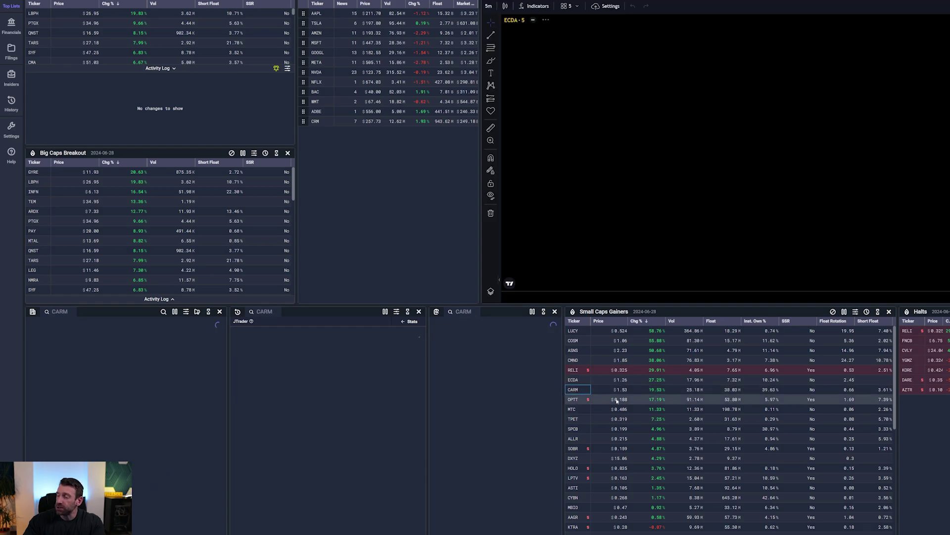
pyautogui.click(878, 312)
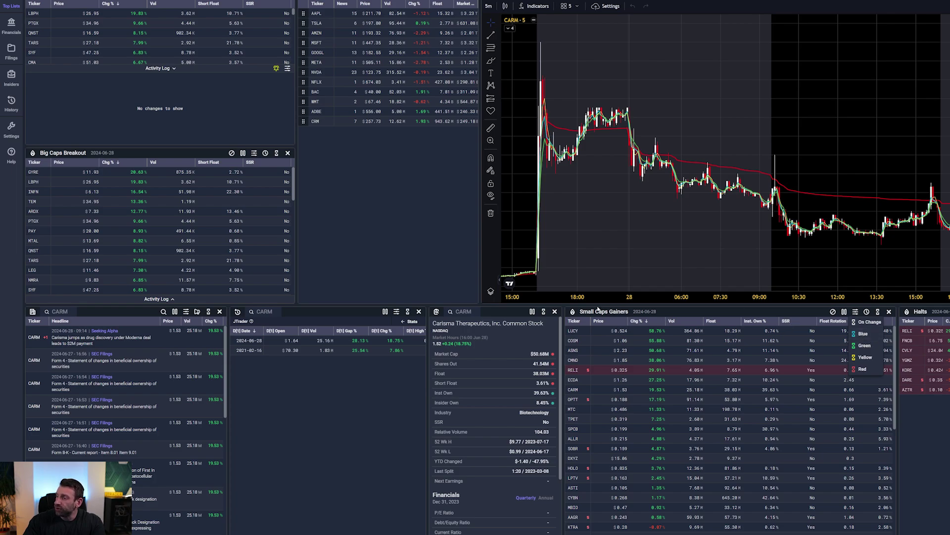
pyautogui.click(544, 311)
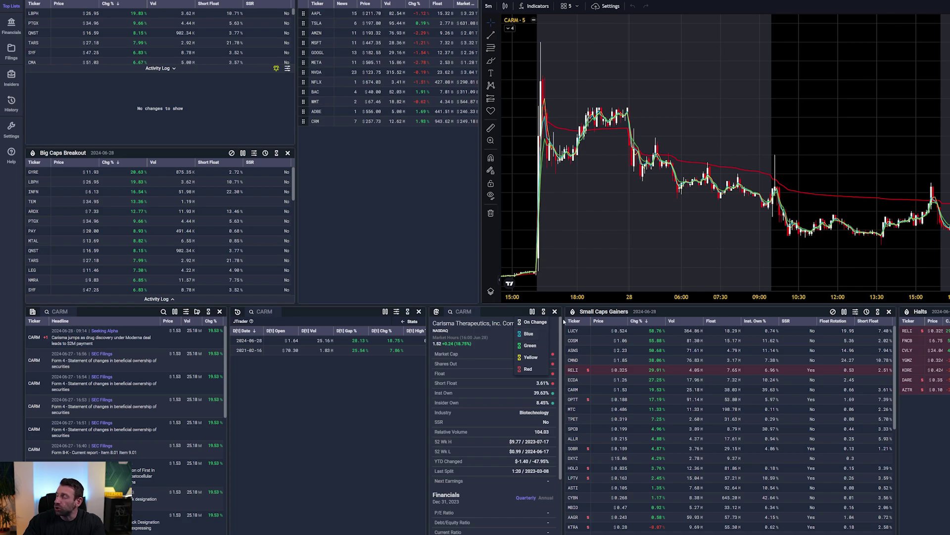
pyautogui.press('Escape')
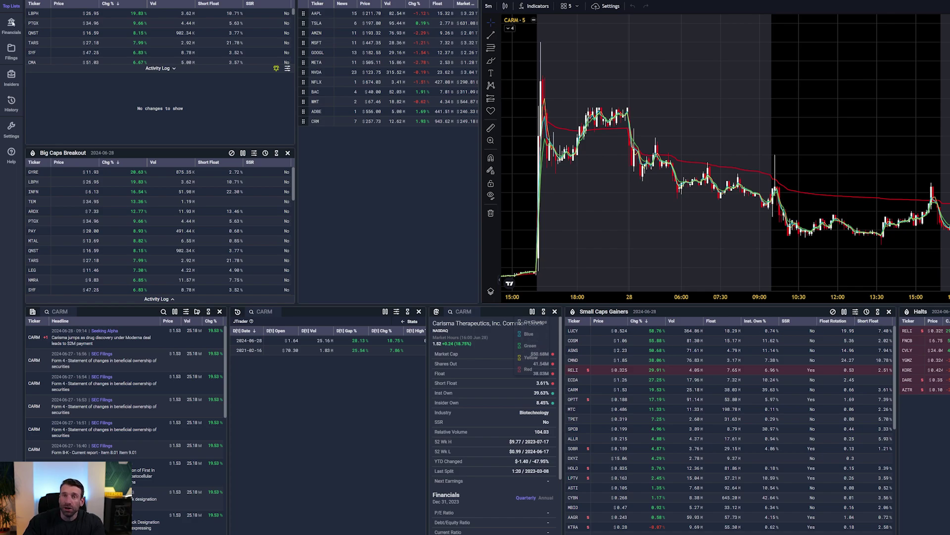
# View the QSG balance sheet page and its 20-F filing, and open the historical data page
pyautogui.click(11, 23)
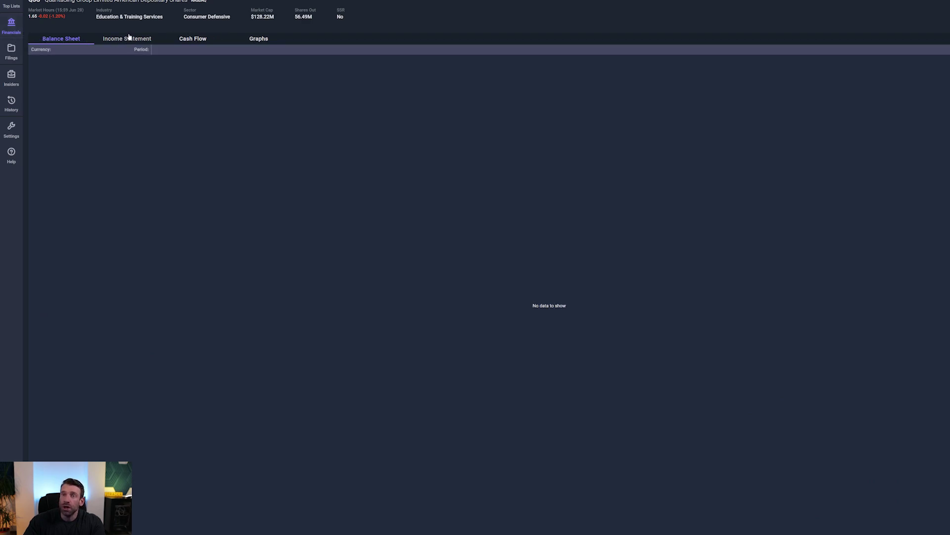
pyautogui.click(11, 50)
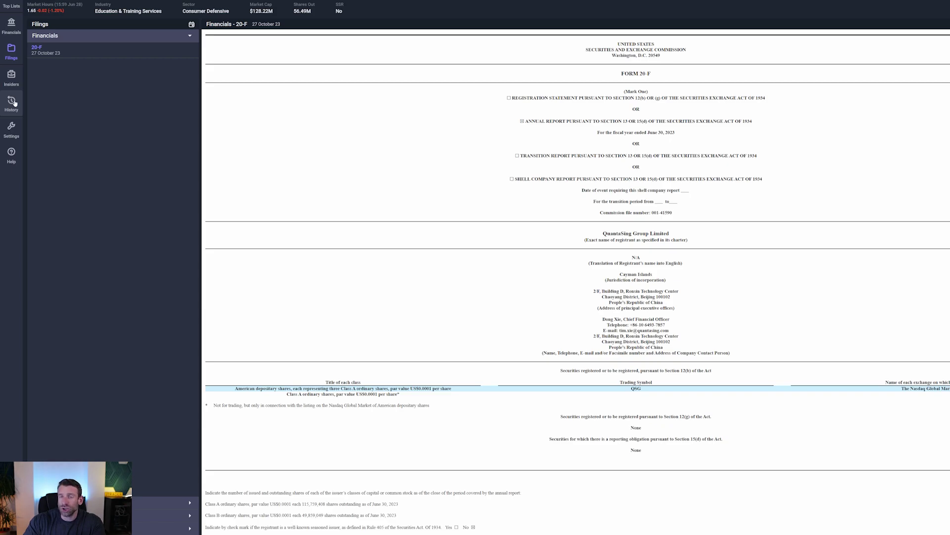
pyautogui.click(16, 103)
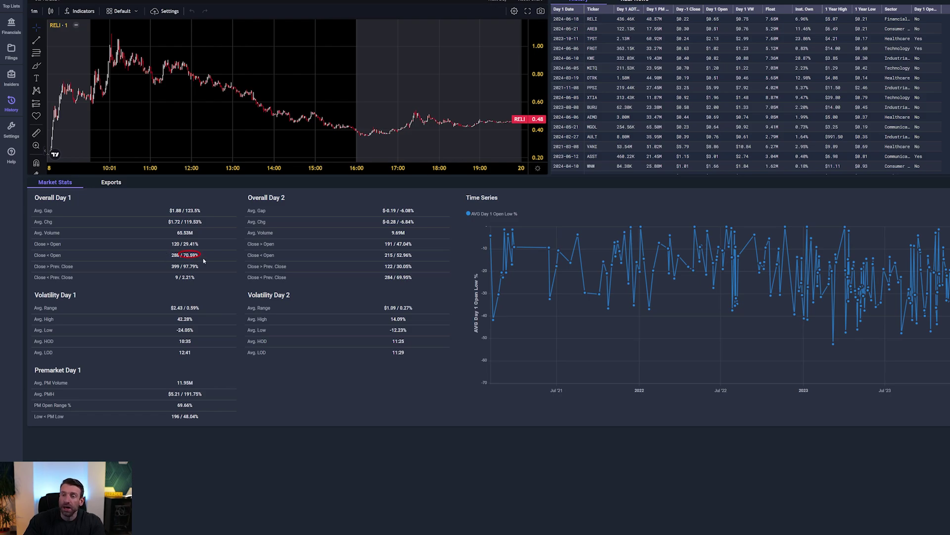
# Examine the Day 1 market stats for closes above and below the open, average high and low, and average HOD and LOD times
pyautogui.moveTo(203, 261); pyautogui.dragTo(208, 262)
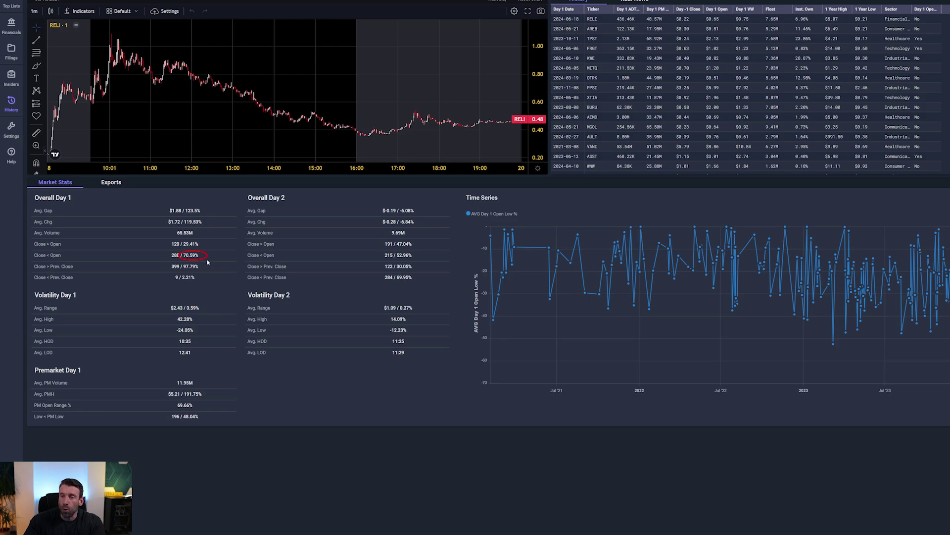
pyautogui.moveTo(179, 242); pyautogui.dragTo(203, 250)
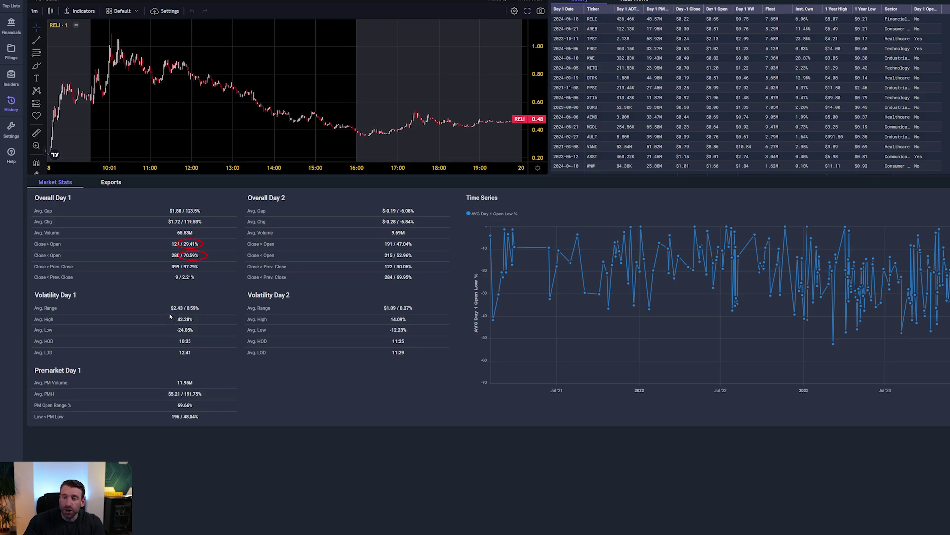
pyautogui.moveTo(173, 319); pyautogui.dragTo(201, 320)
pyautogui.moveTo(186, 326); pyautogui.dragTo(186, 337)
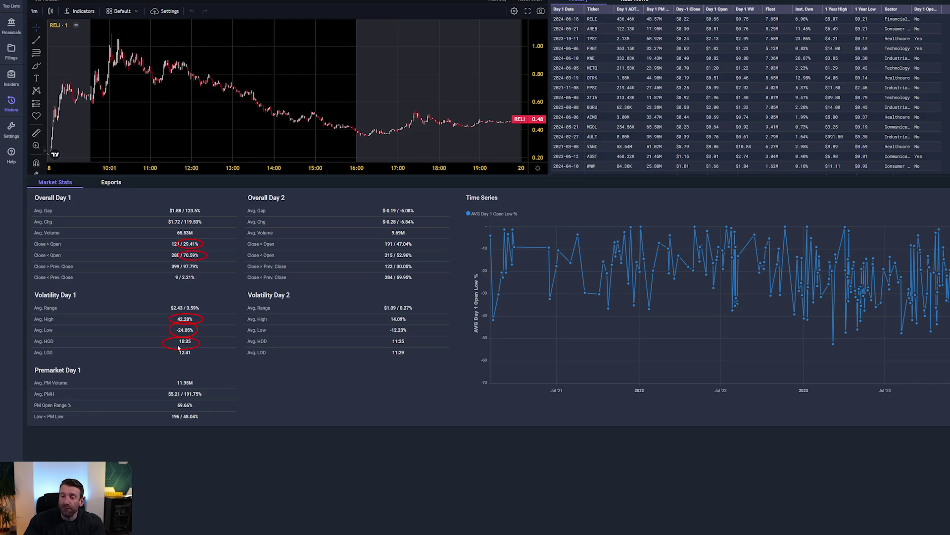
pyautogui.moveTo(171, 349); pyautogui.dragTo(198, 357)
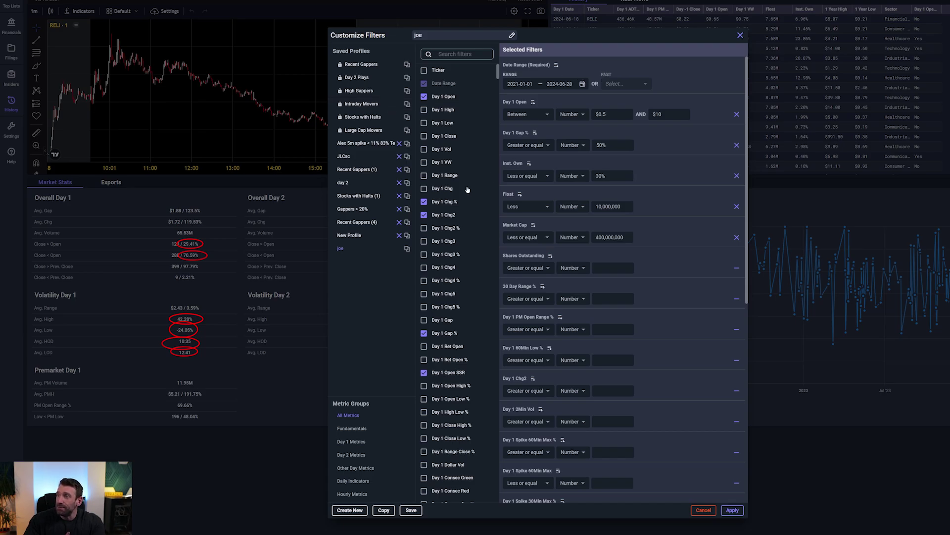
# Browse the full list of metrics available for the history filters, from the daily price metrics through the Day 1 premarket metrics
pyautogui.scroll(-4, 455, 226)
pyautogui.scroll(-9, 456, 226)
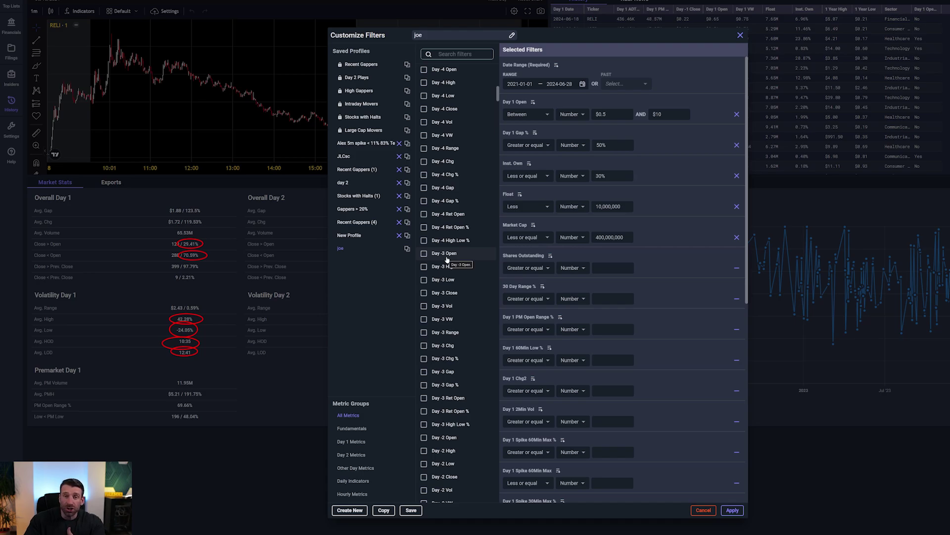
pyautogui.scroll(-3, 448, 259)
pyautogui.scroll(-4, 450, 260)
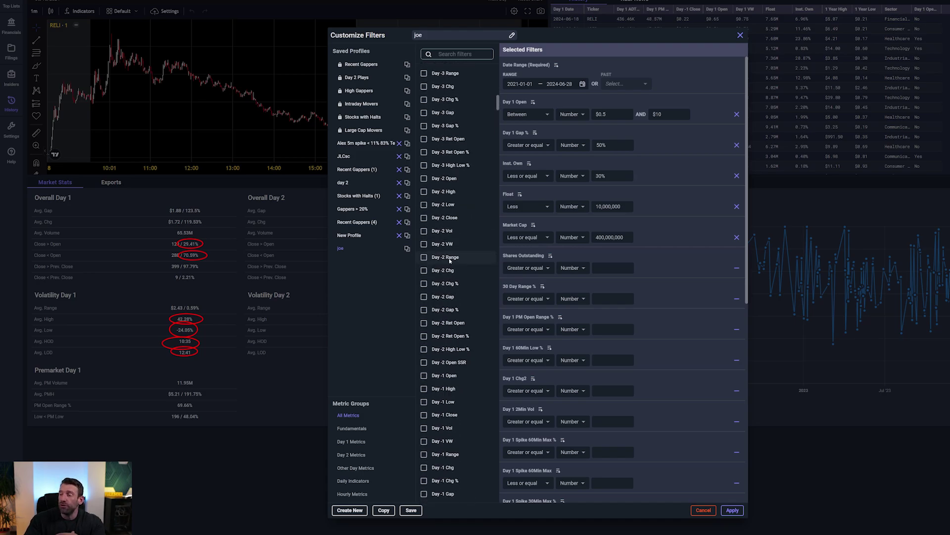
pyautogui.scroll(-8, 449, 261)
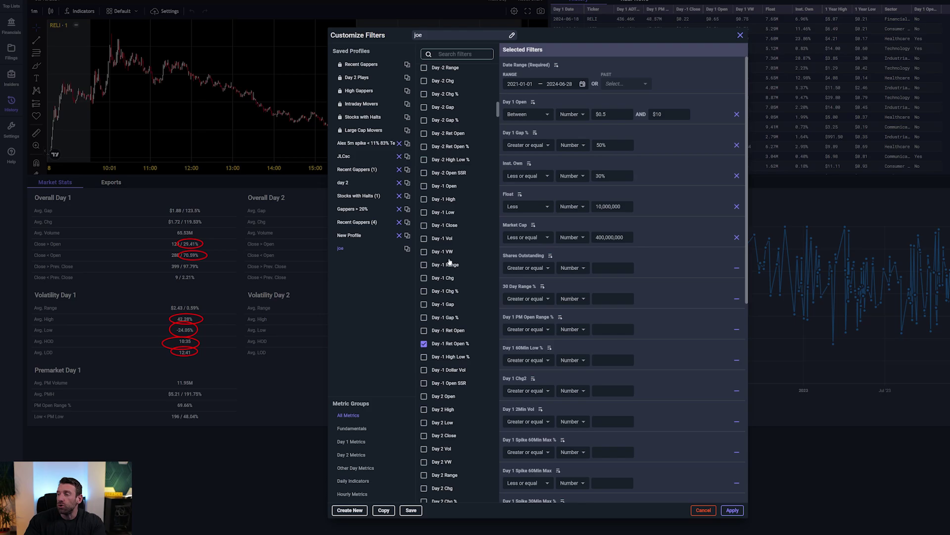
pyautogui.scroll(-12, 449, 262)
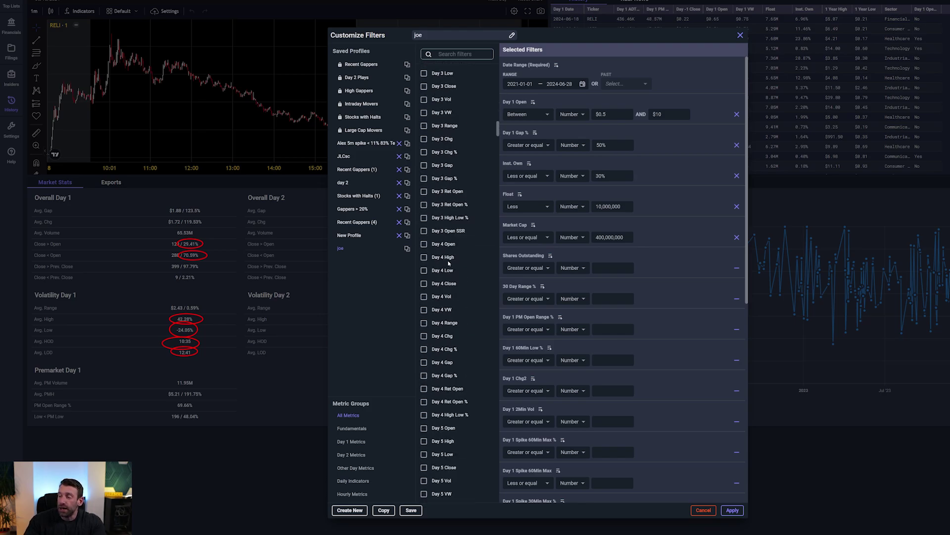
pyautogui.scroll(-5, 448, 263)
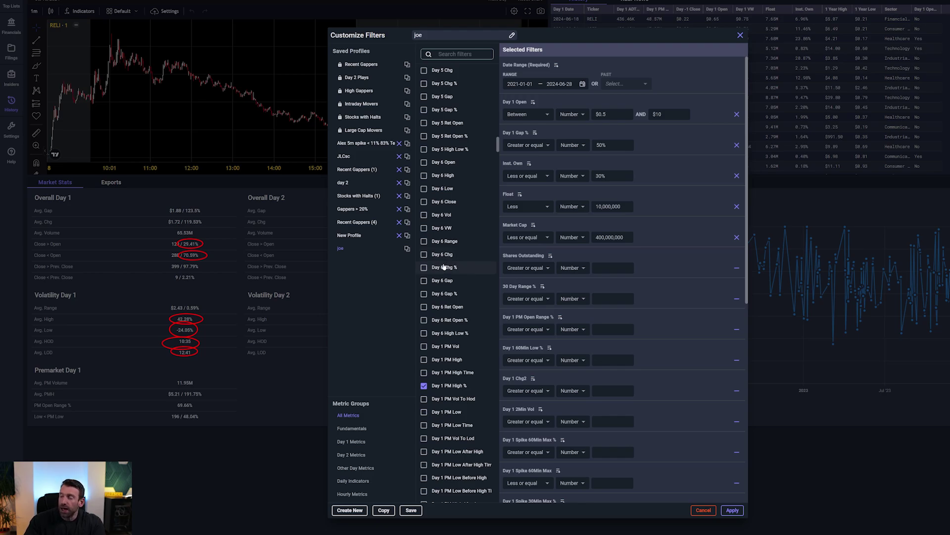
pyautogui.scroll(-6, 447, 265)
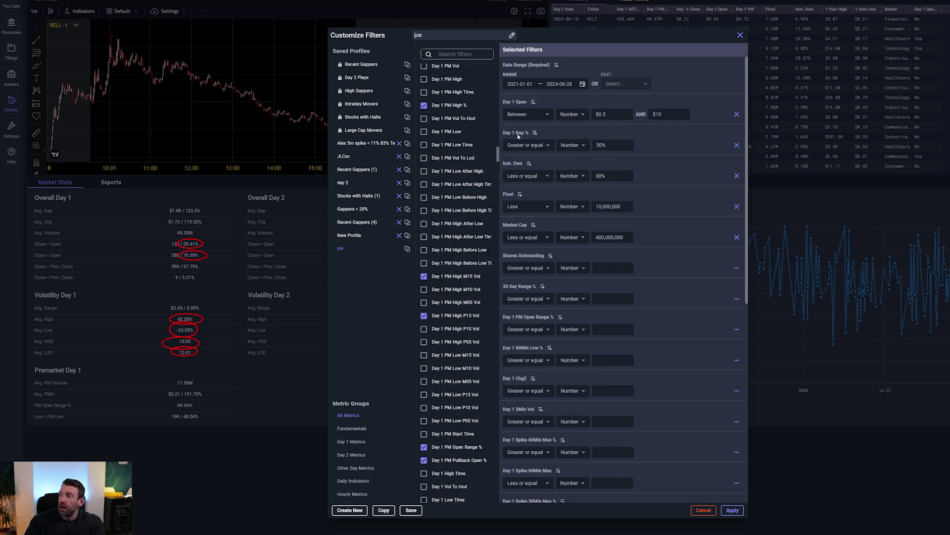
# Inspect the date range calendar of the history filters and leave the filter settings without applying anything
pyautogui.click(584, 85)
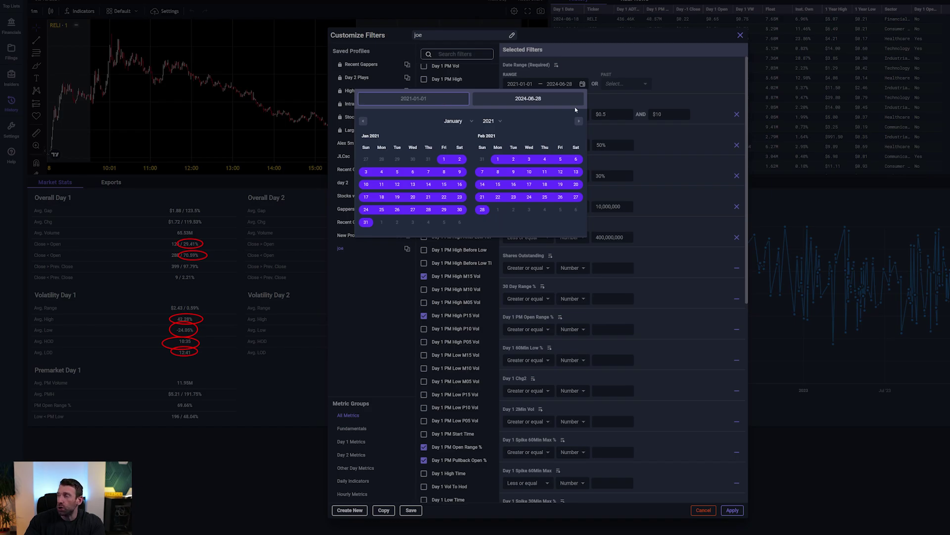
pyautogui.click(670, 92)
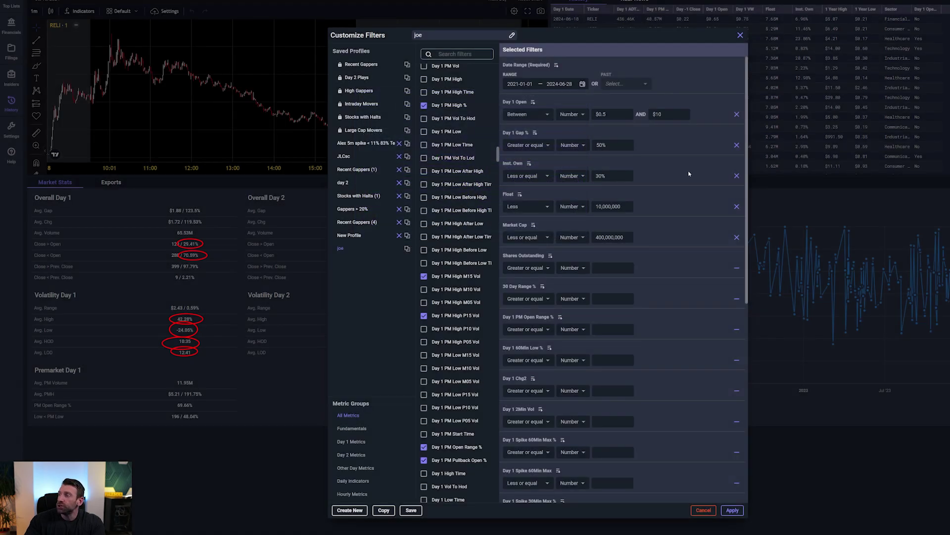
pyautogui.click(703, 510)
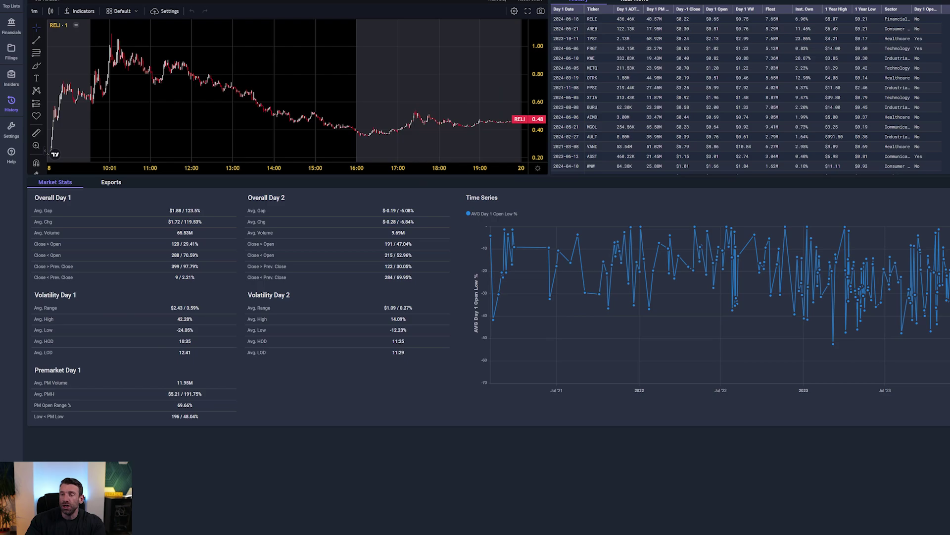